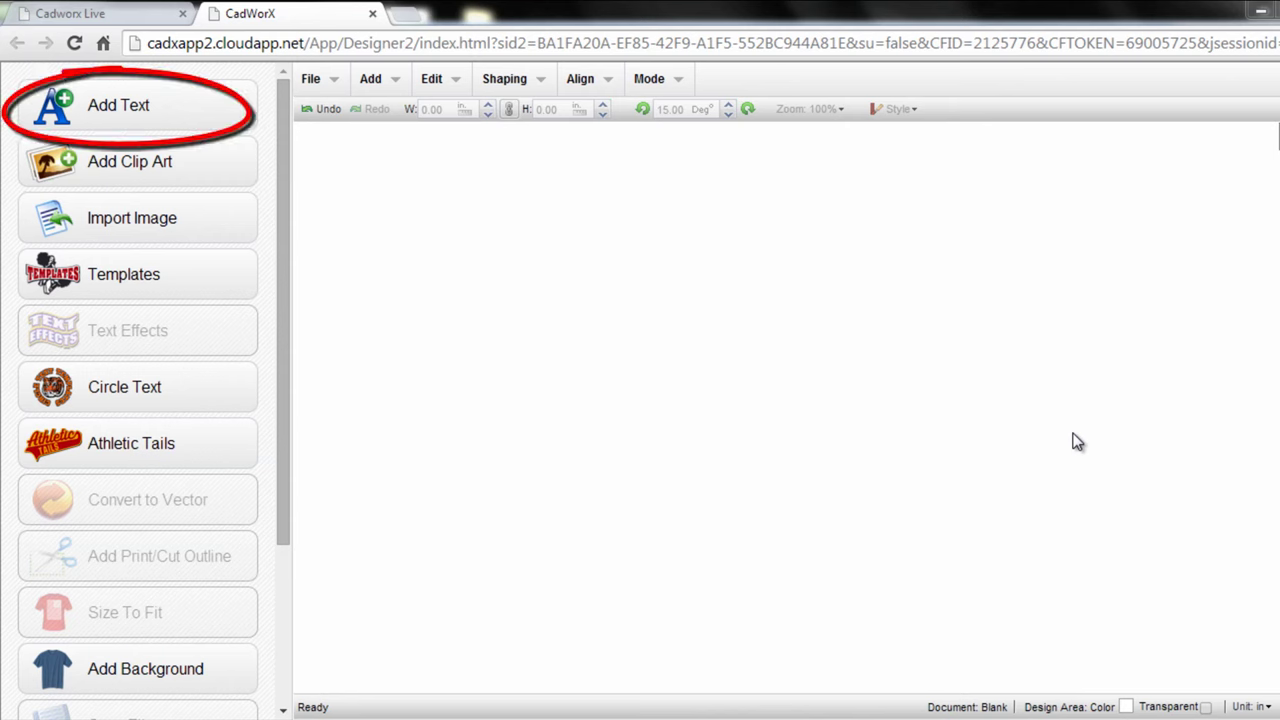
Add a new text object, bringing up the editor with the default 'Your Text' in Arial.
left_click(198, 125)
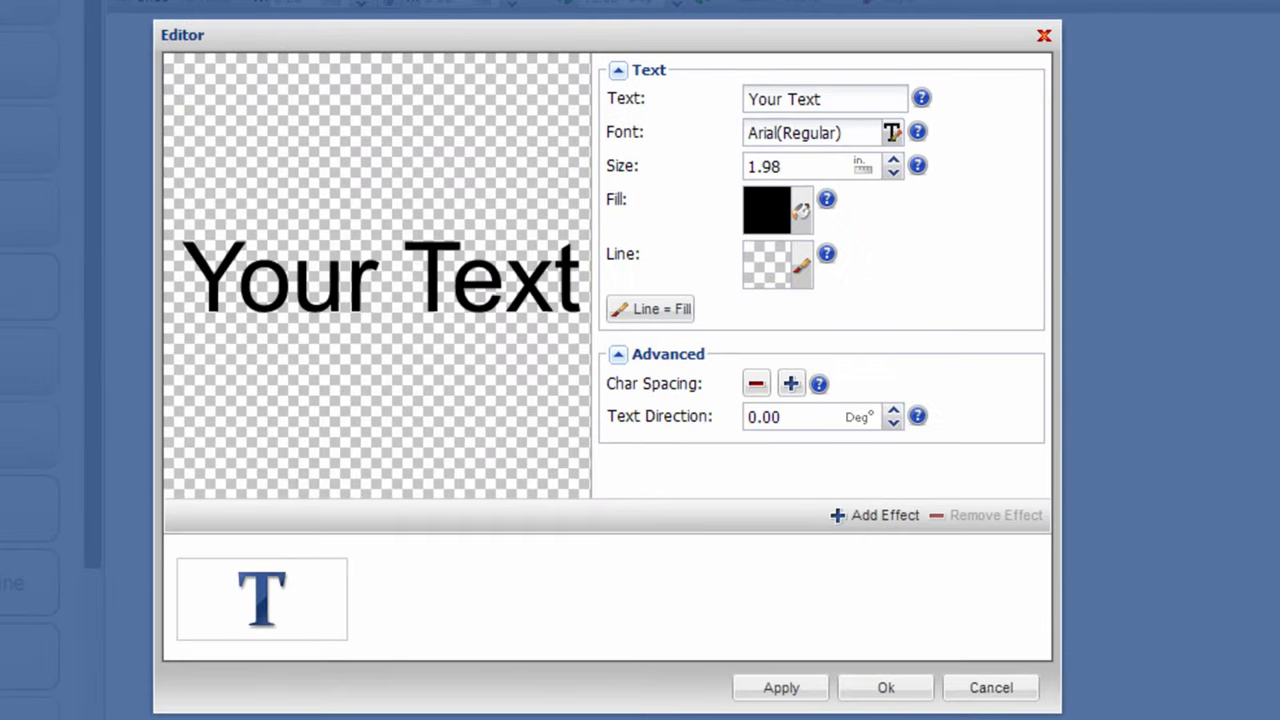
Replace the placeholder wording with 'CADWORX' and refresh the preview.
triple_click(855, 100)
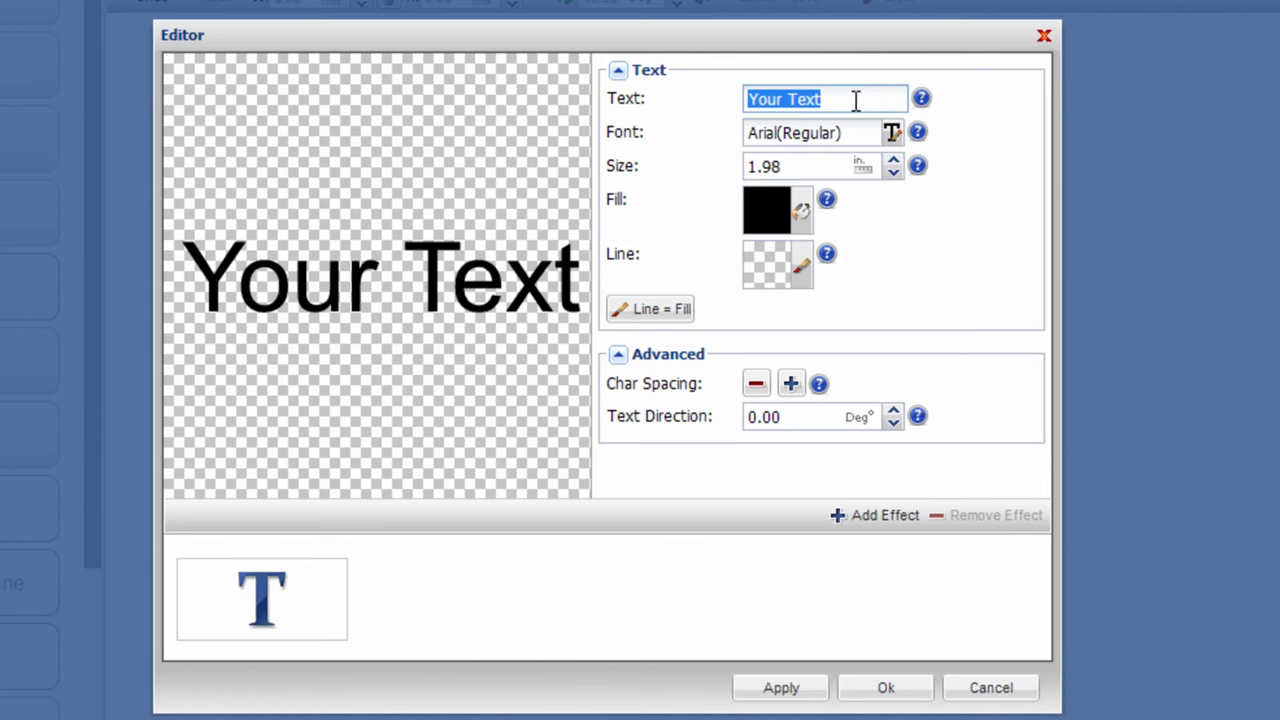
type("CADWORX")
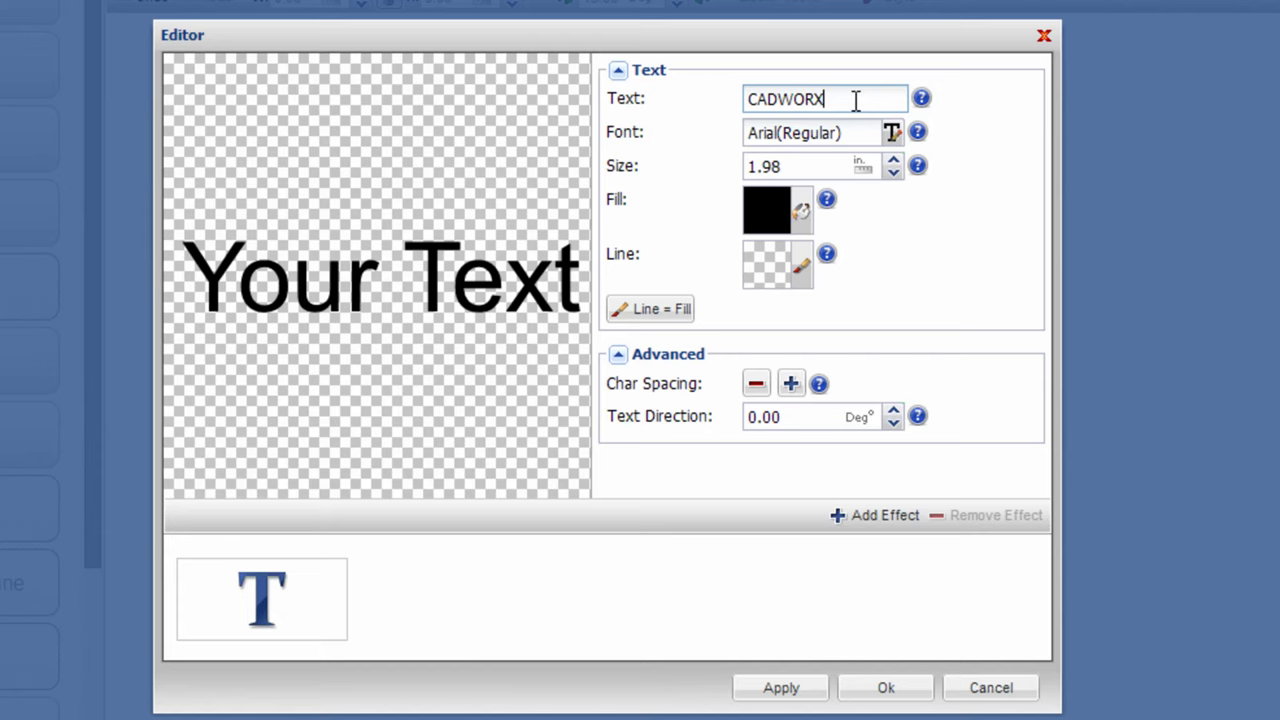
key("Return")
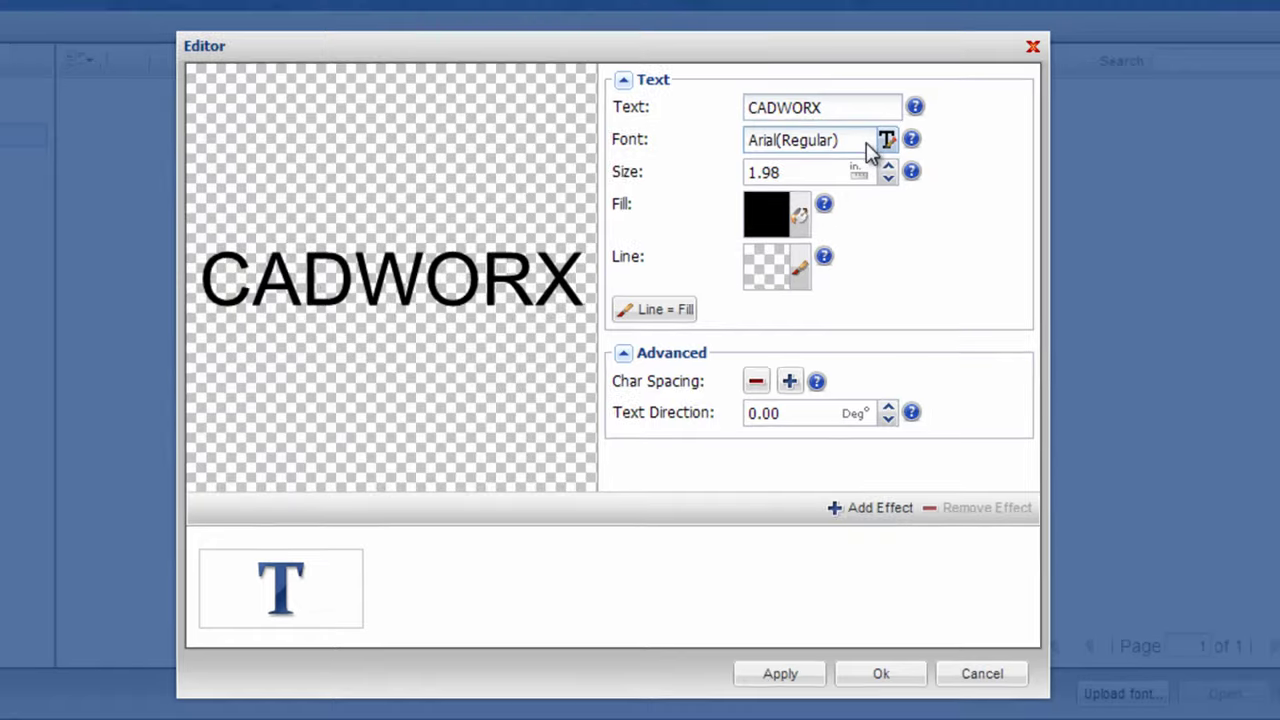
Apply the Stahls Varsity font from the Stahls font folder to the text.
left_click(876, 140)
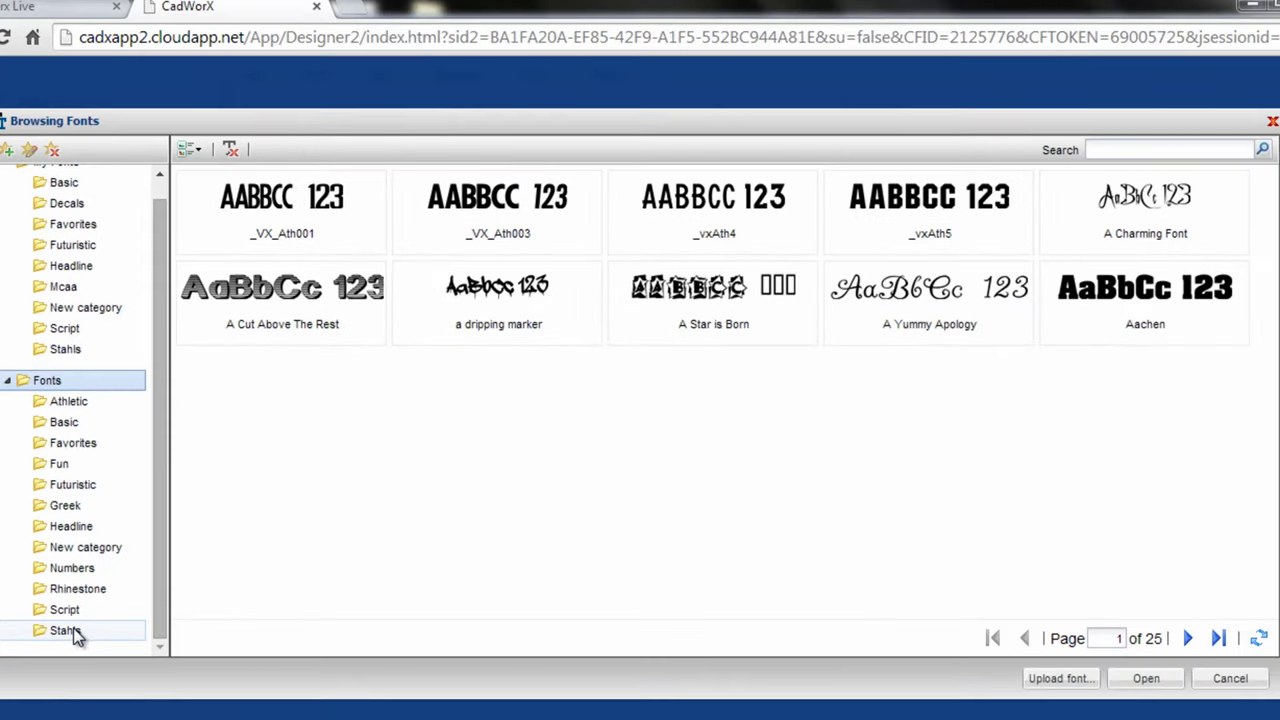
left_click(74, 630)
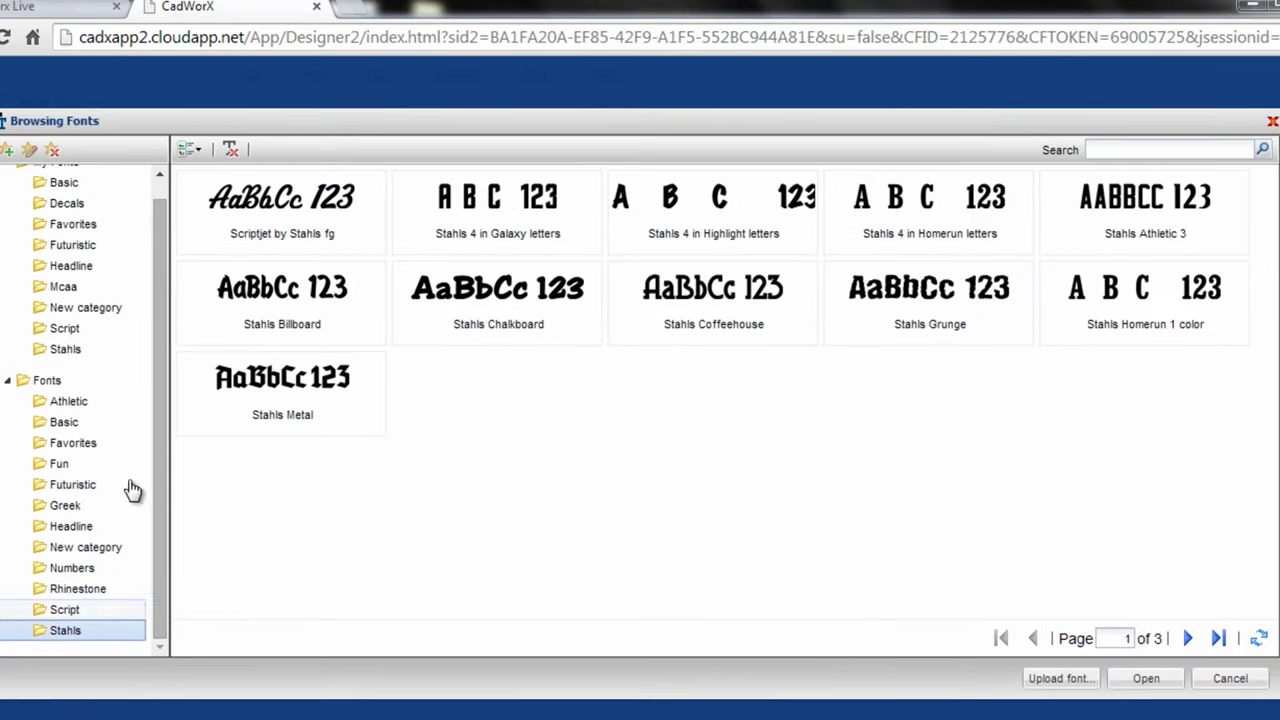
left_click(1192, 639)
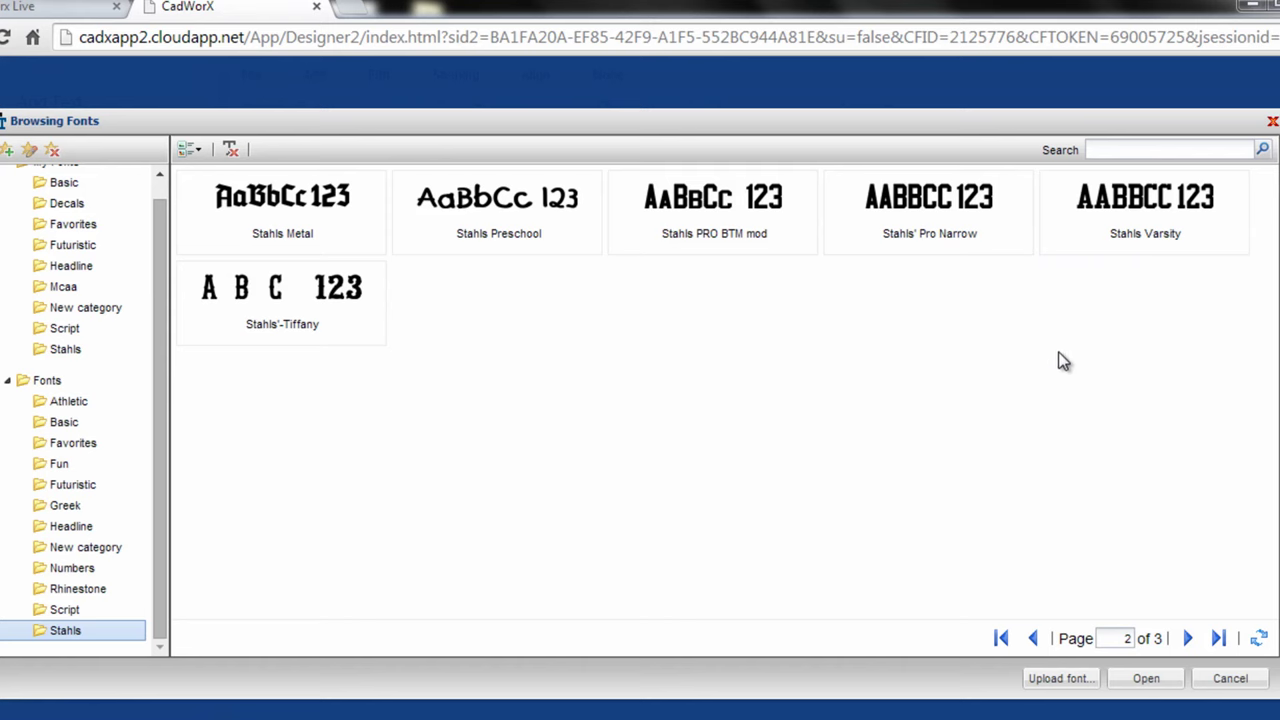
left_click(1152, 238)
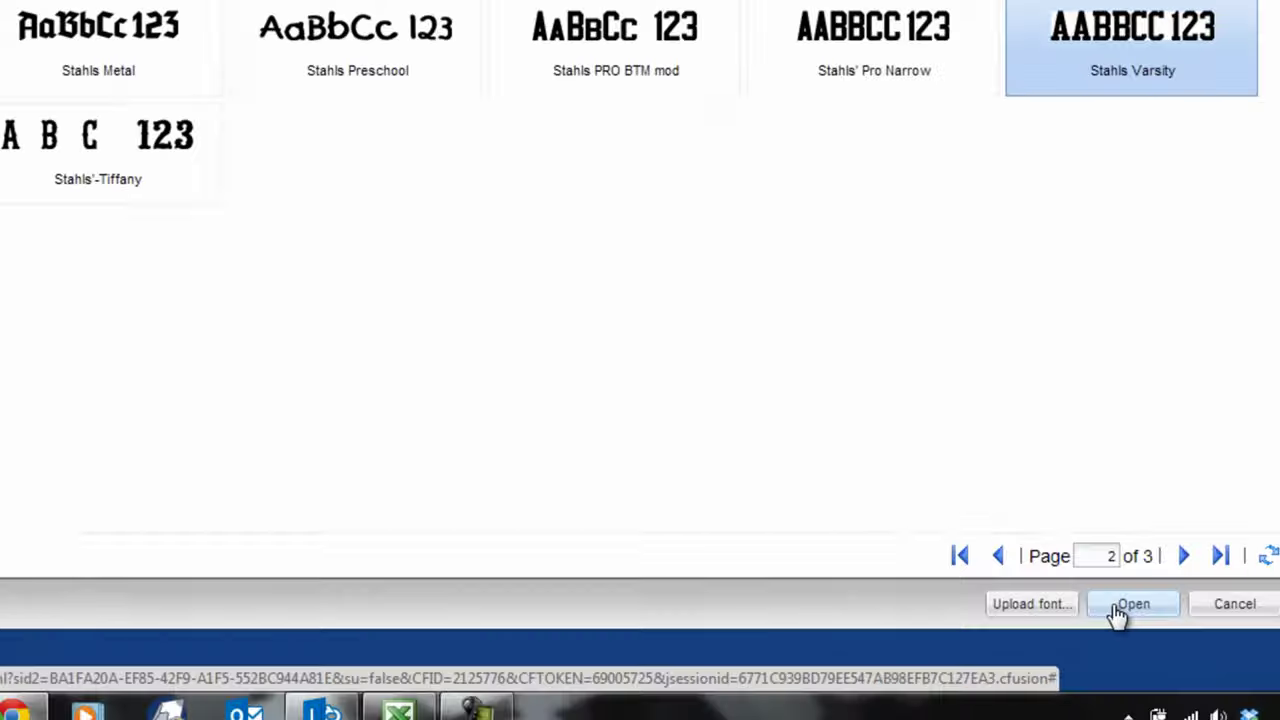
left_click(1122, 608)
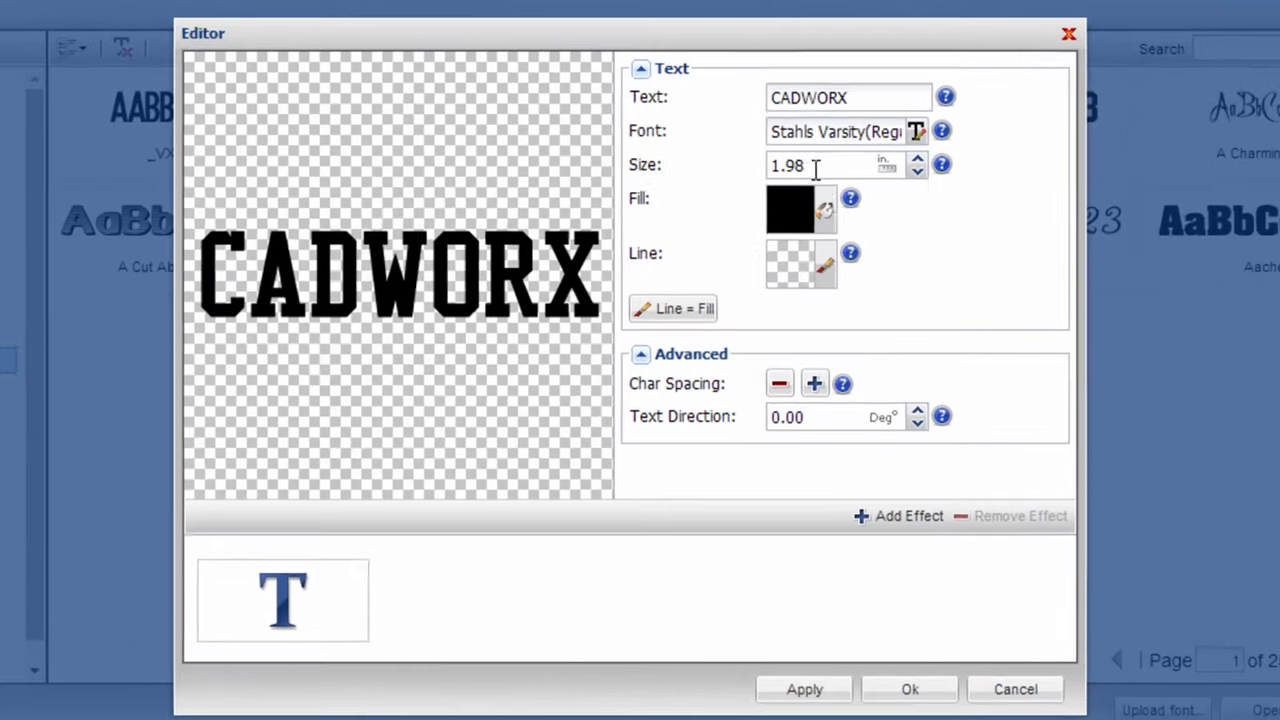
Set the CADWORX text size to 3 inches.
left_click_drag(820, 166, 771, 169)
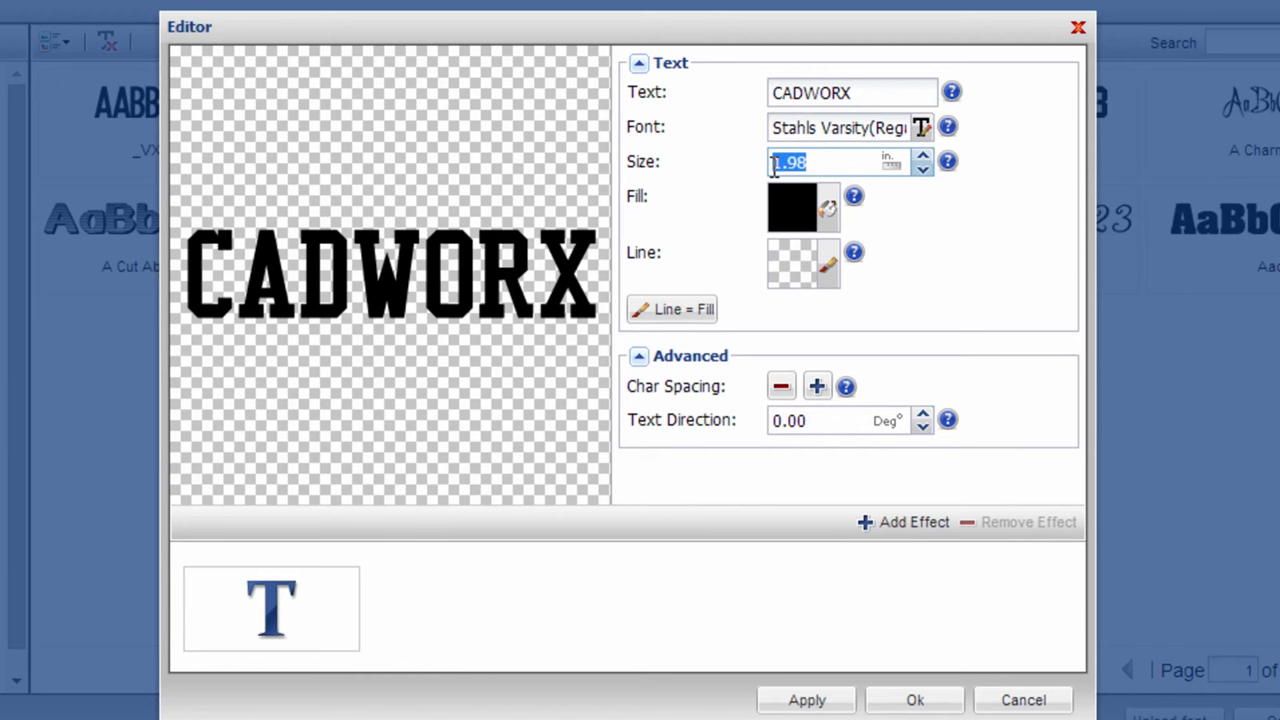
type("3")
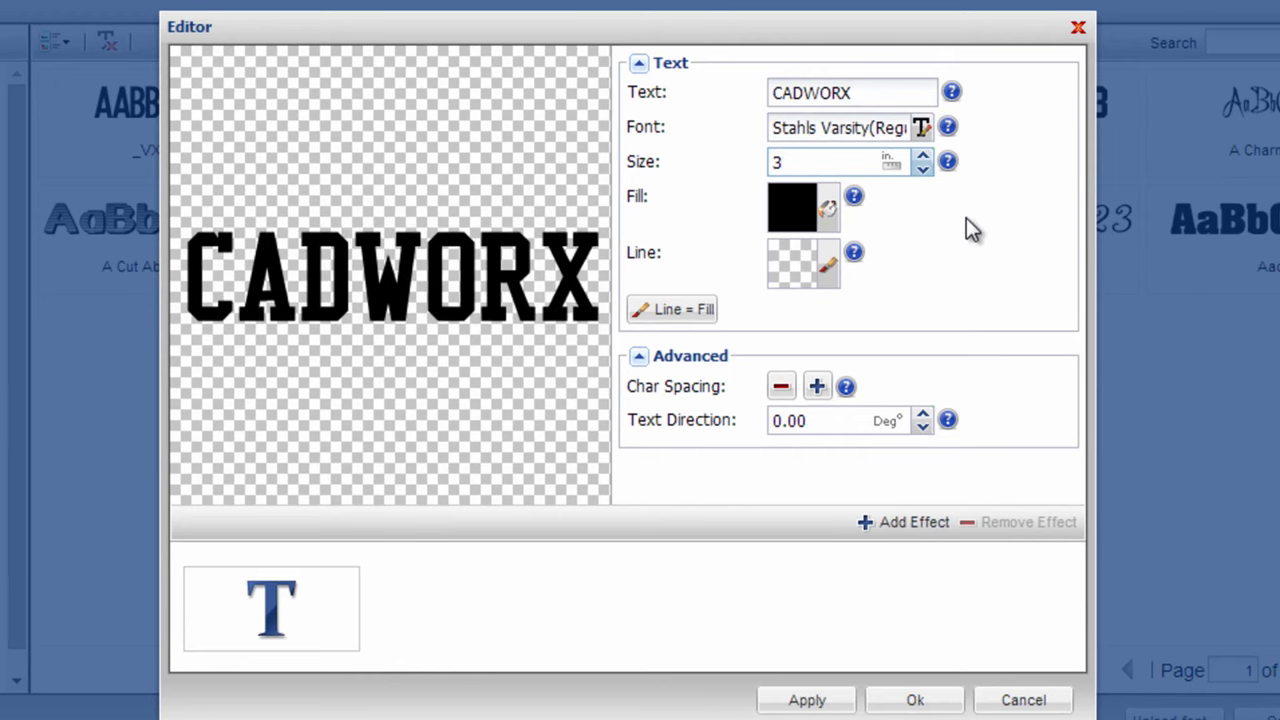
left_click(830, 222)
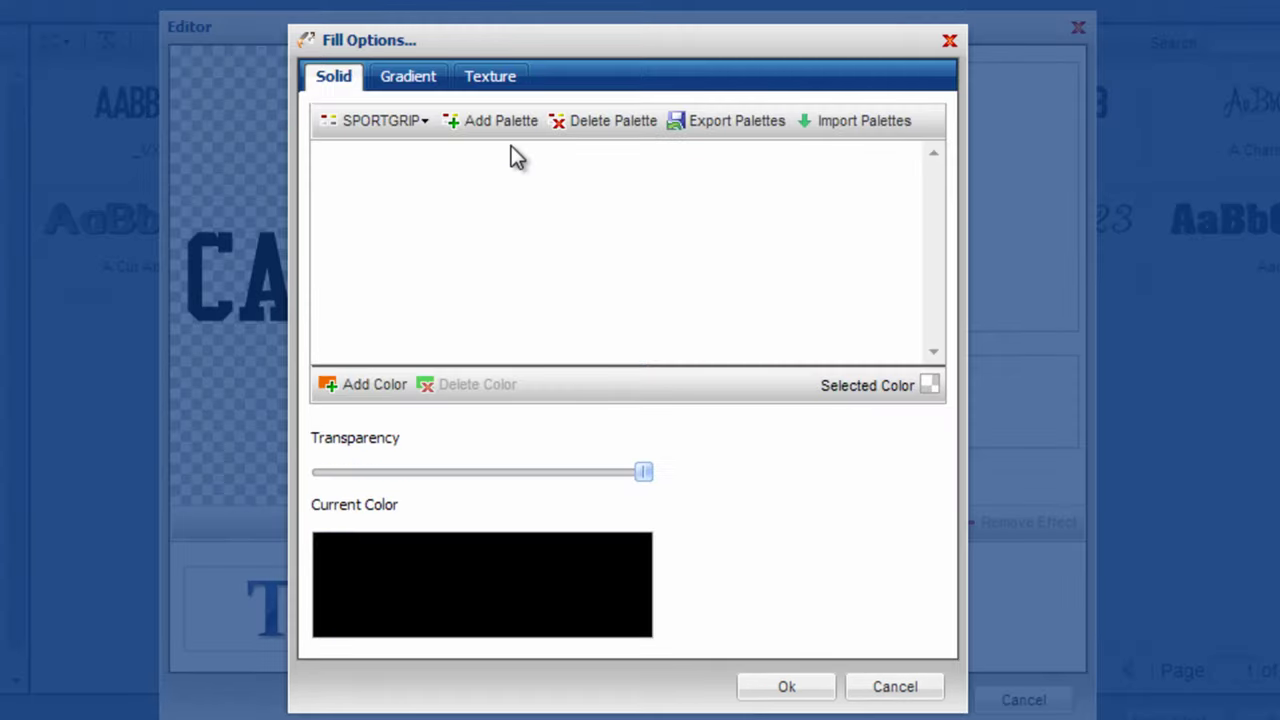
Fill the text with green from the Stahls' Digital colour palette.
left_click(424, 124)
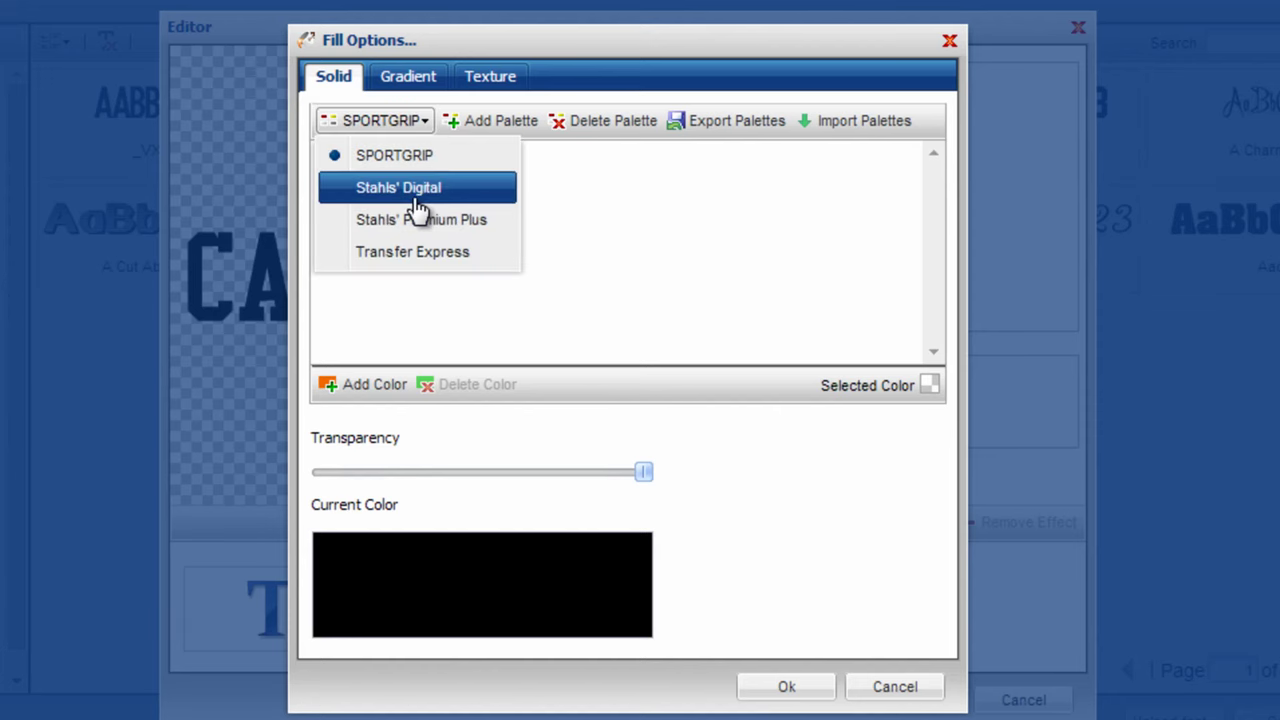
left_click(416, 204)
left_click(422, 157)
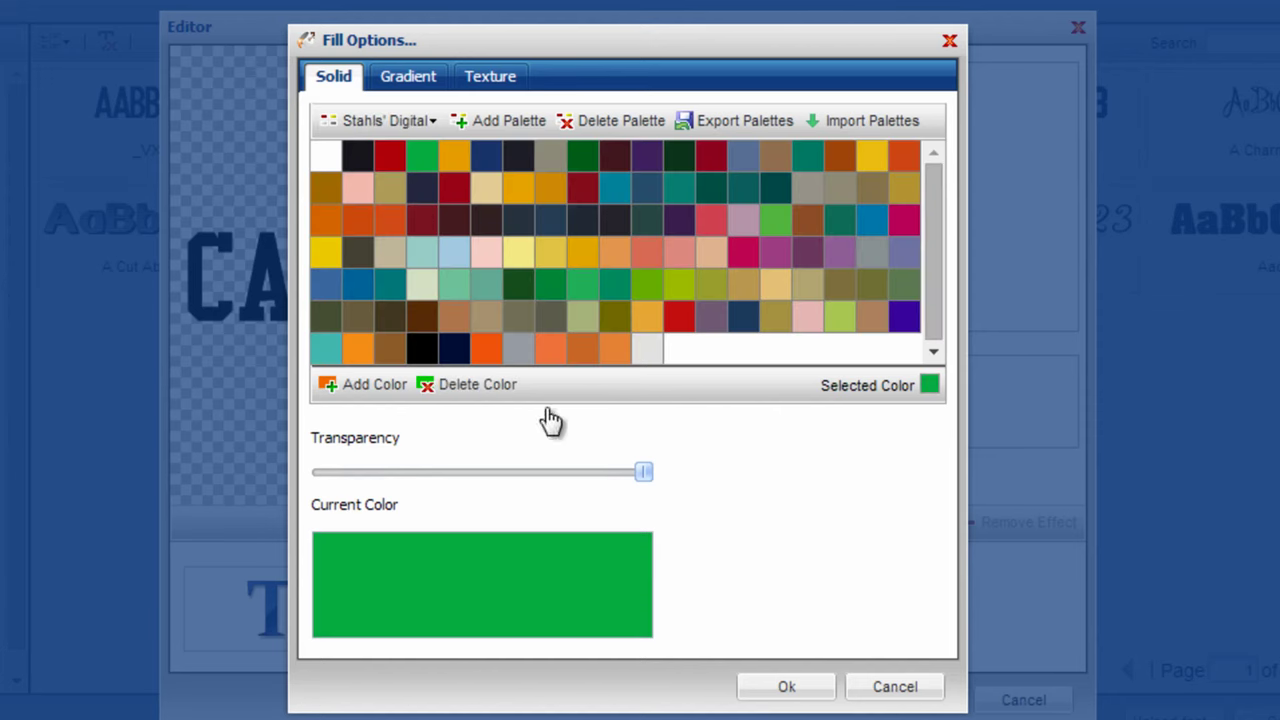
left_click(786, 687)
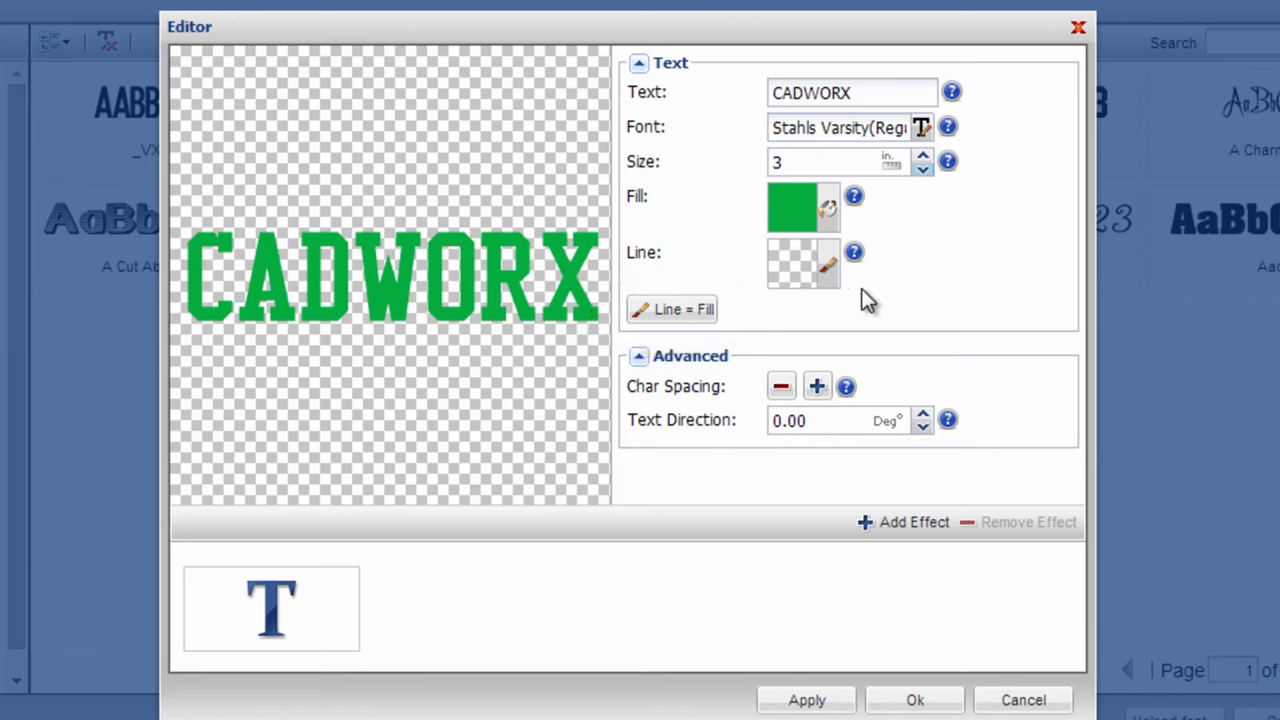
Raise the character spacing by four increments.
left_click(817, 387)
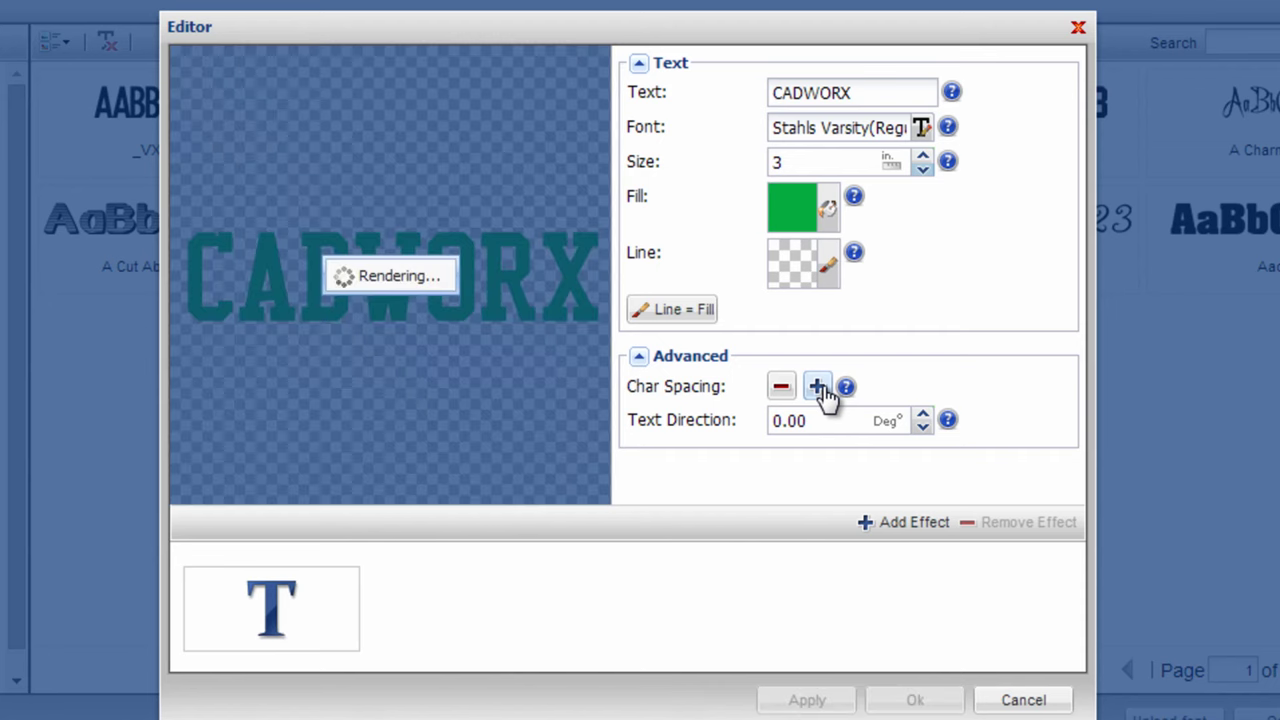
left_click(817, 387)
left_click(817, 387)
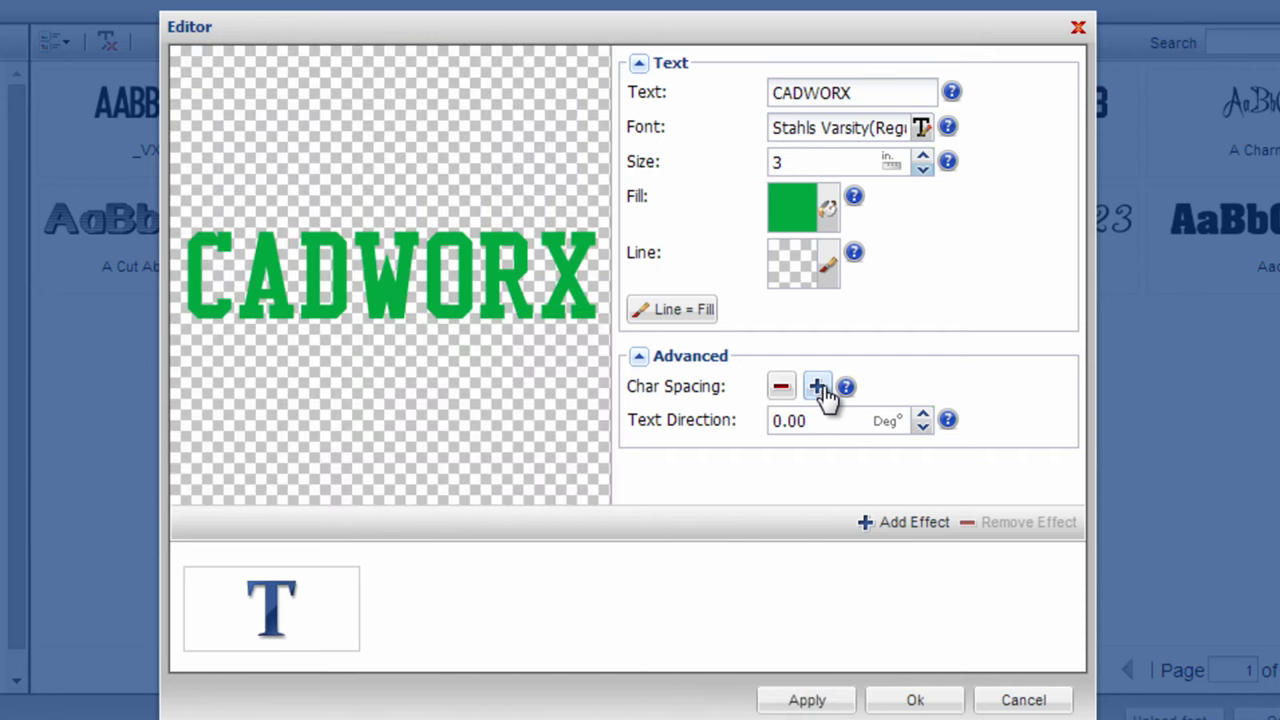
left_click(817, 387)
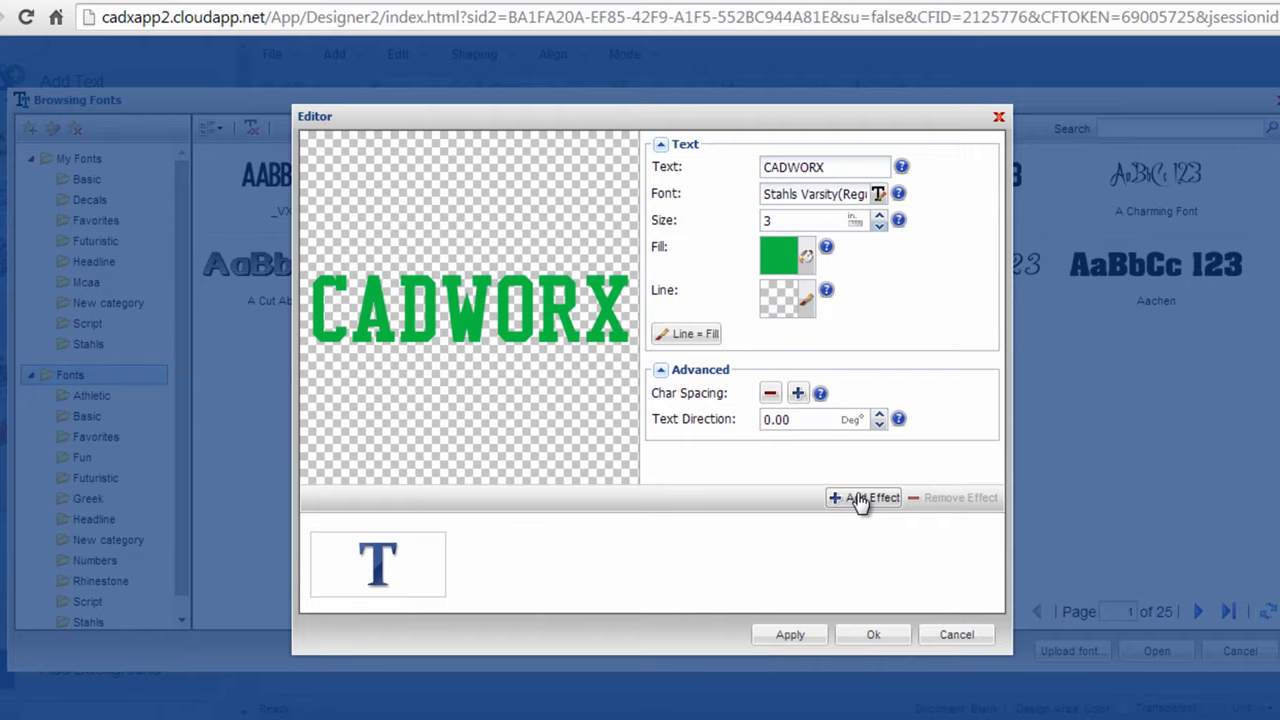
Add the second Envelope effect to the CADWORX text and review its settings.
left_click(860, 498)
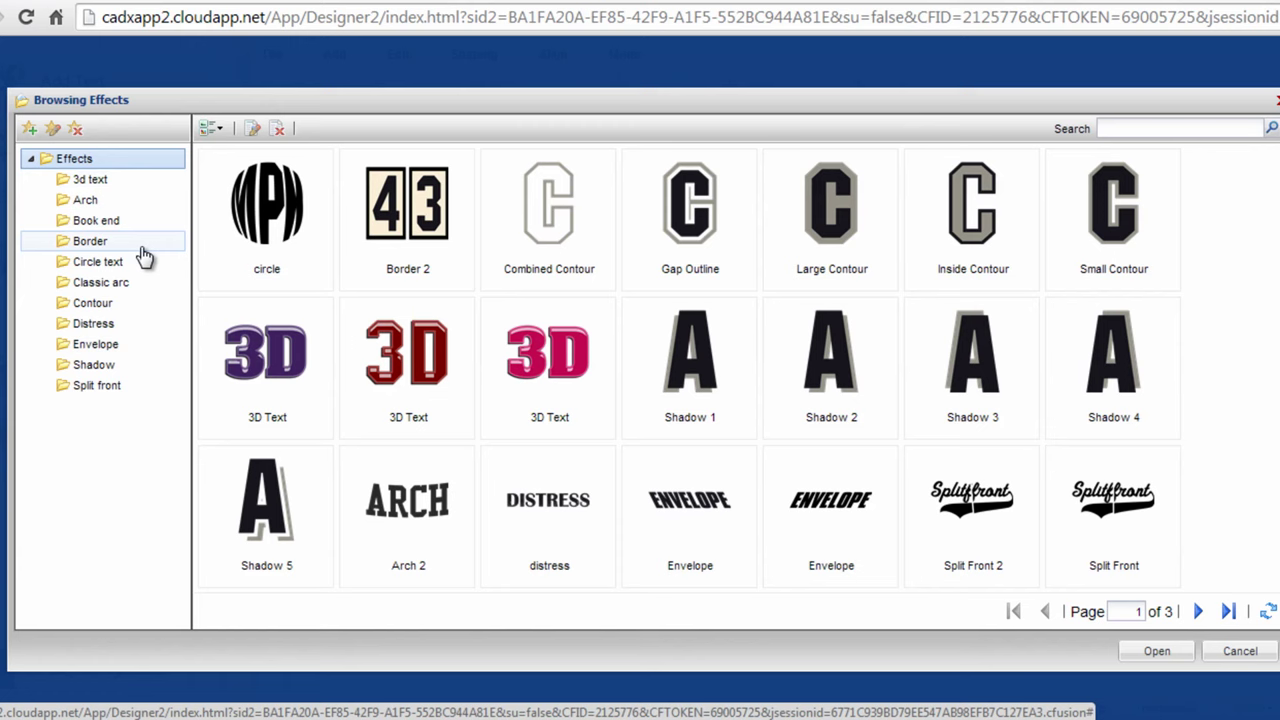
left_click(846, 532)
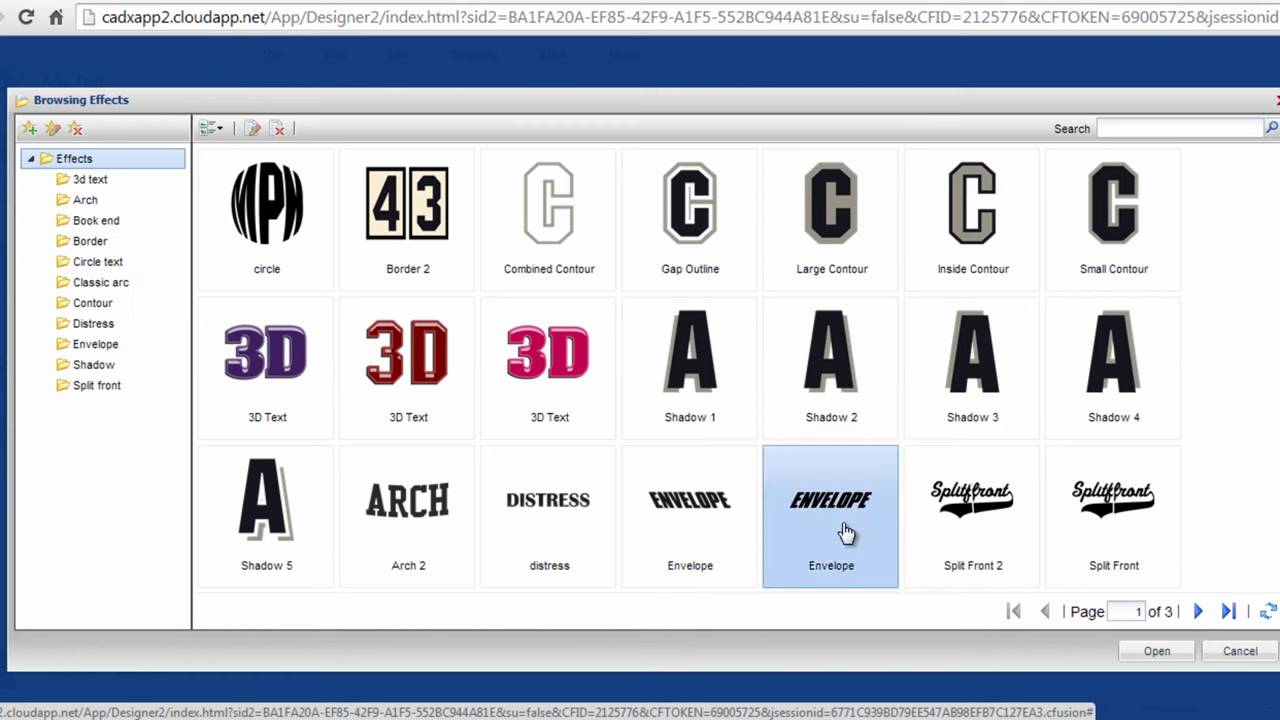
left_click(1160, 651)
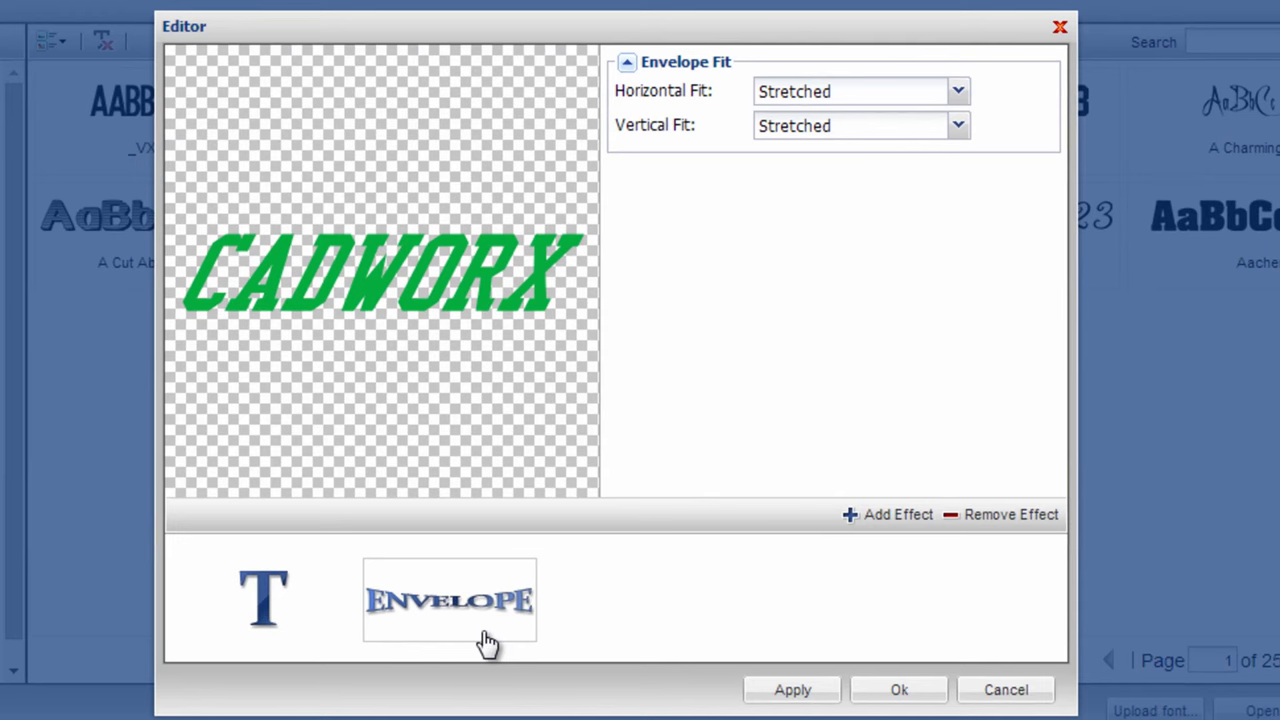
left_click(280, 634)
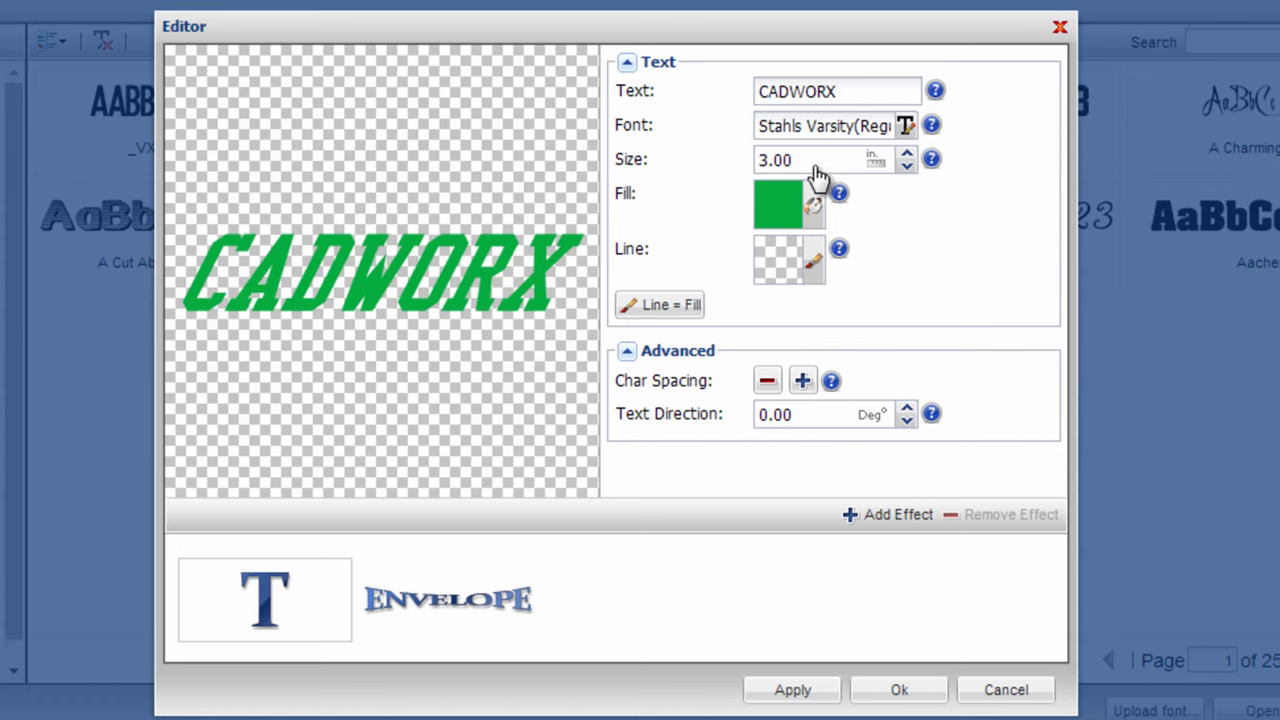
left_click(484, 625)
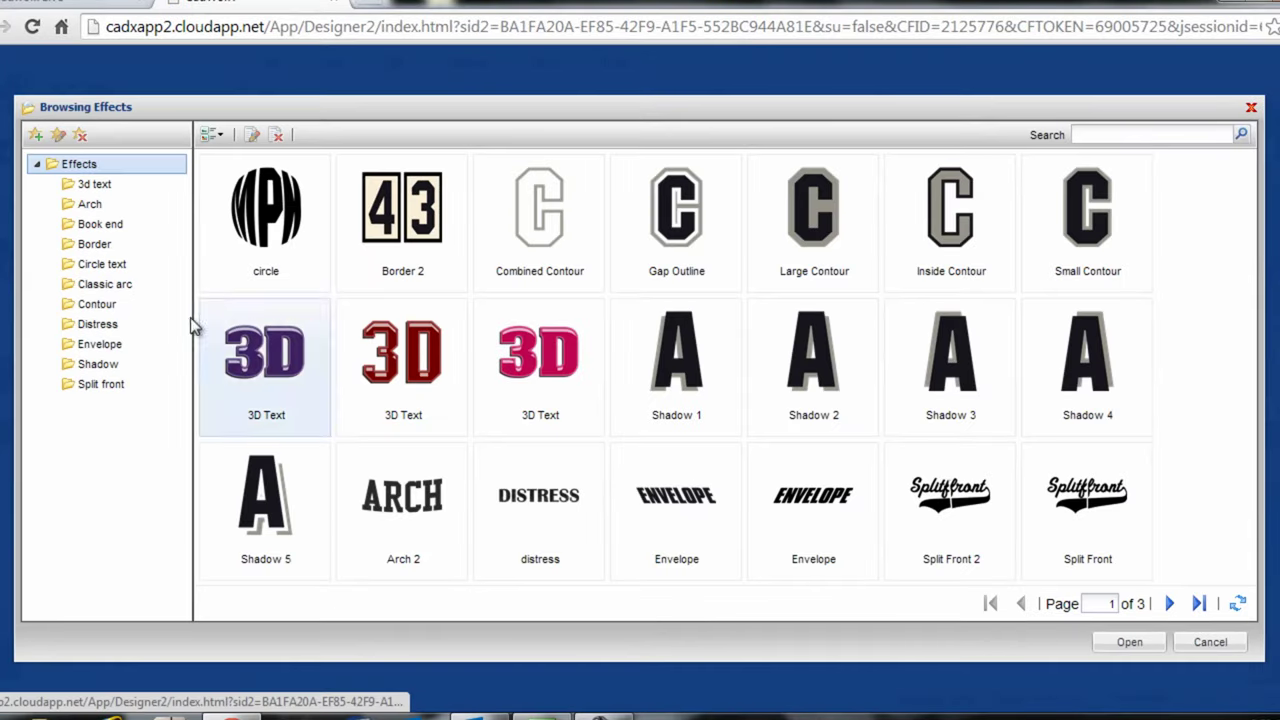
Add the Arch 1 effect and apply the edits, placing the arched text on the canvas.
left_click(97, 206)
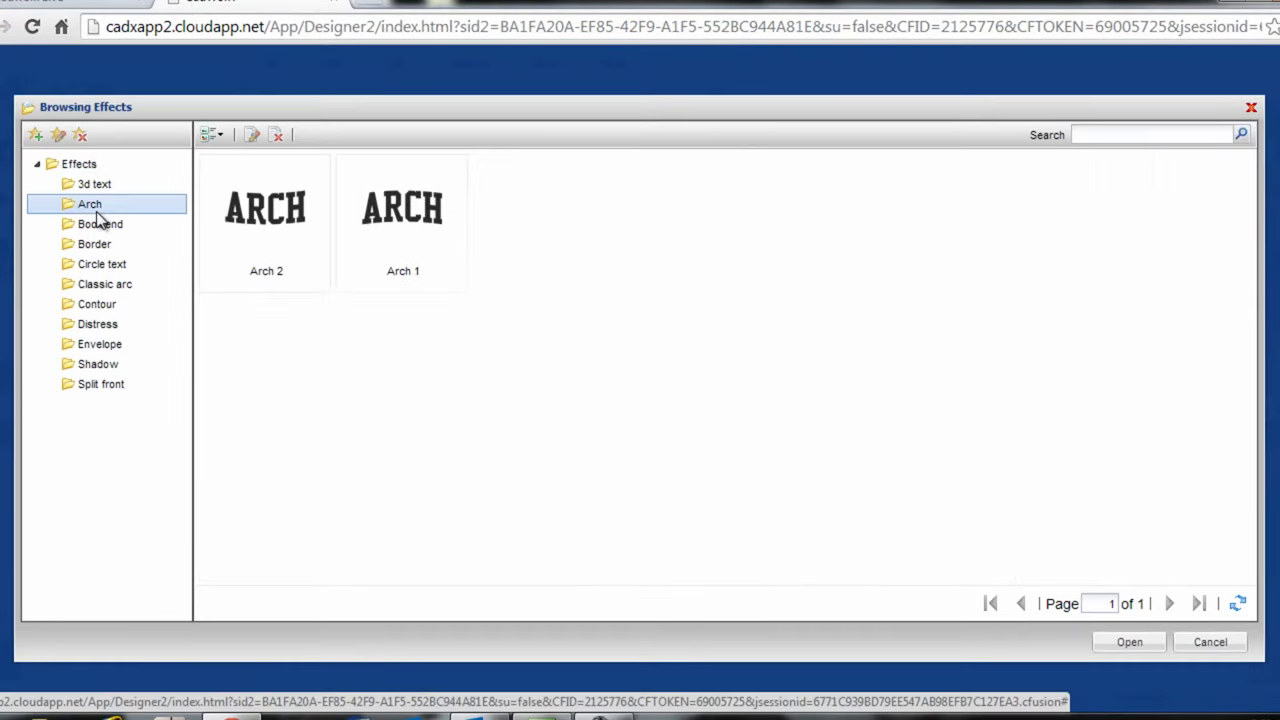
left_click(380, 208)
left_click(1133, 646)
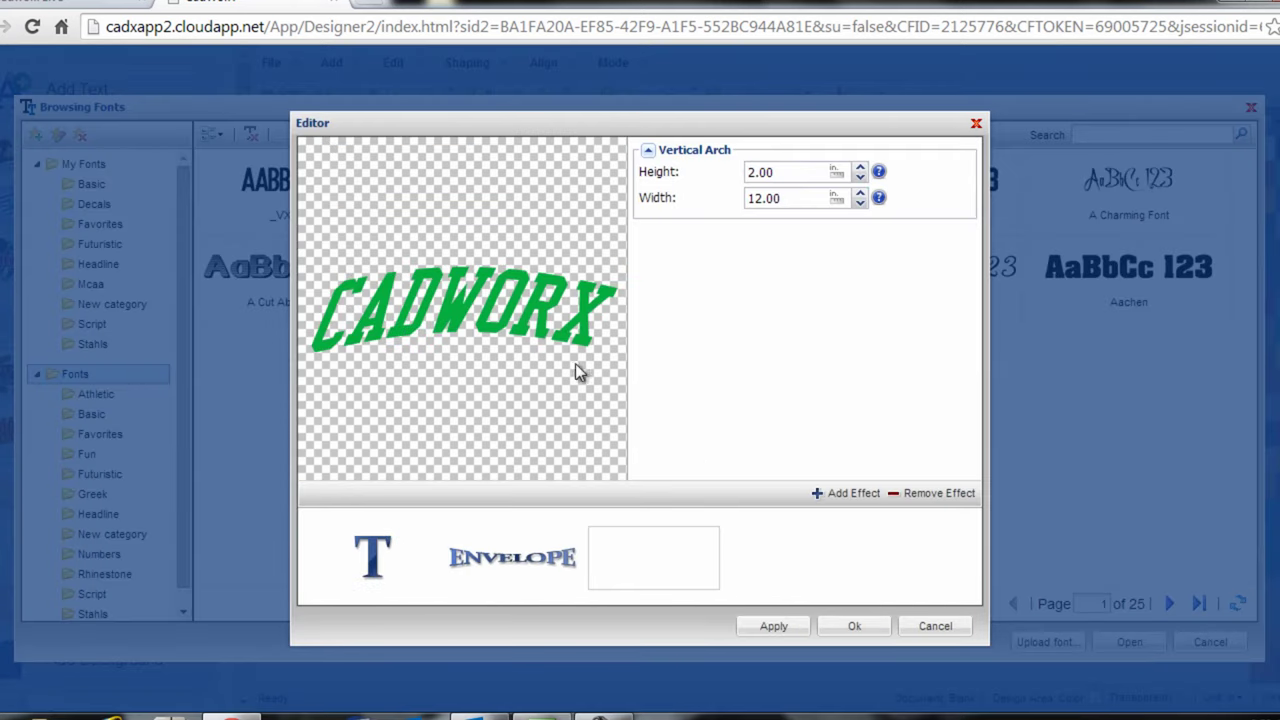
left_click(526, 563)
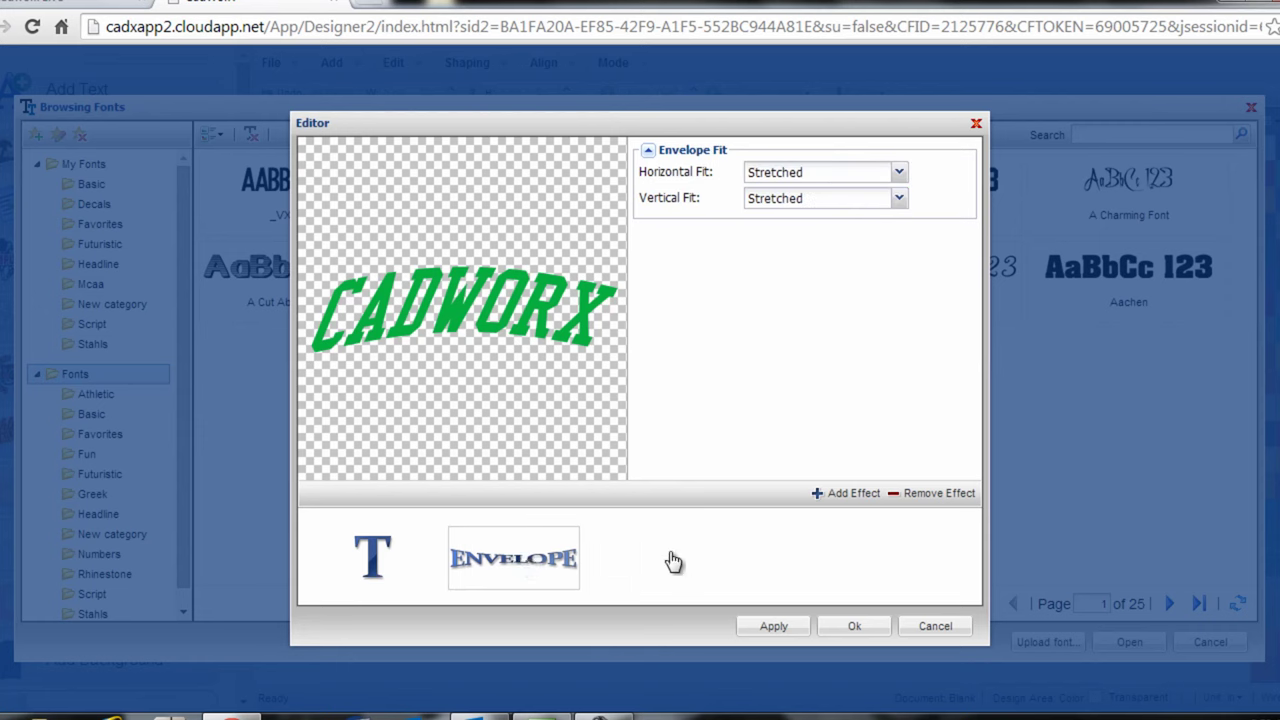
left_click(840, 627)
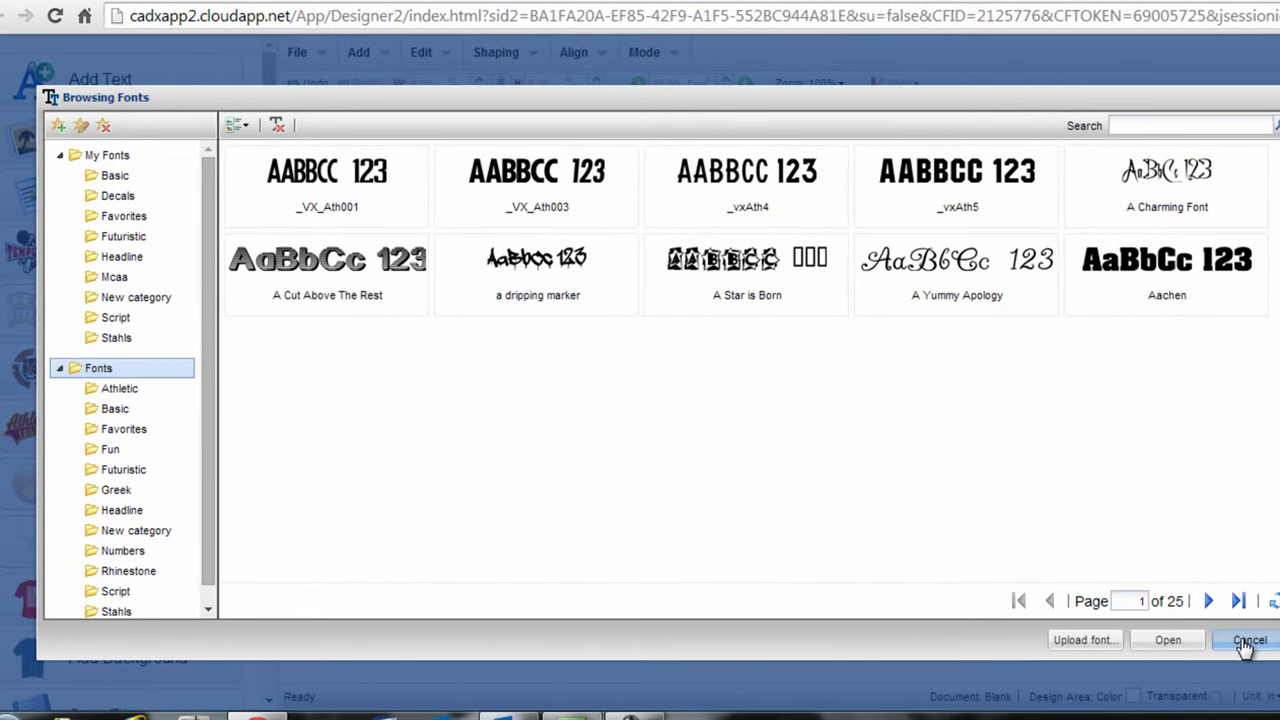
left_click(1245, 643)
Select the CADWORX text on the canvas, then deselect it.
left_click(765, 415)
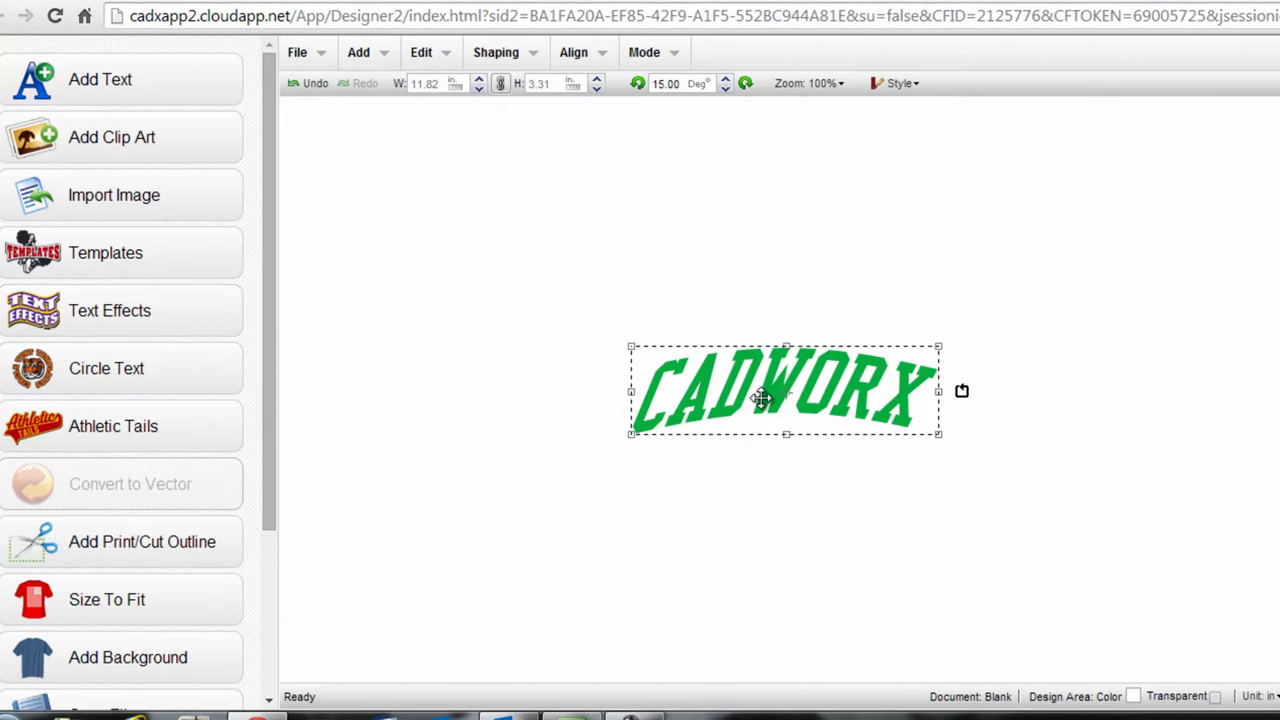
left_click(723, 243)
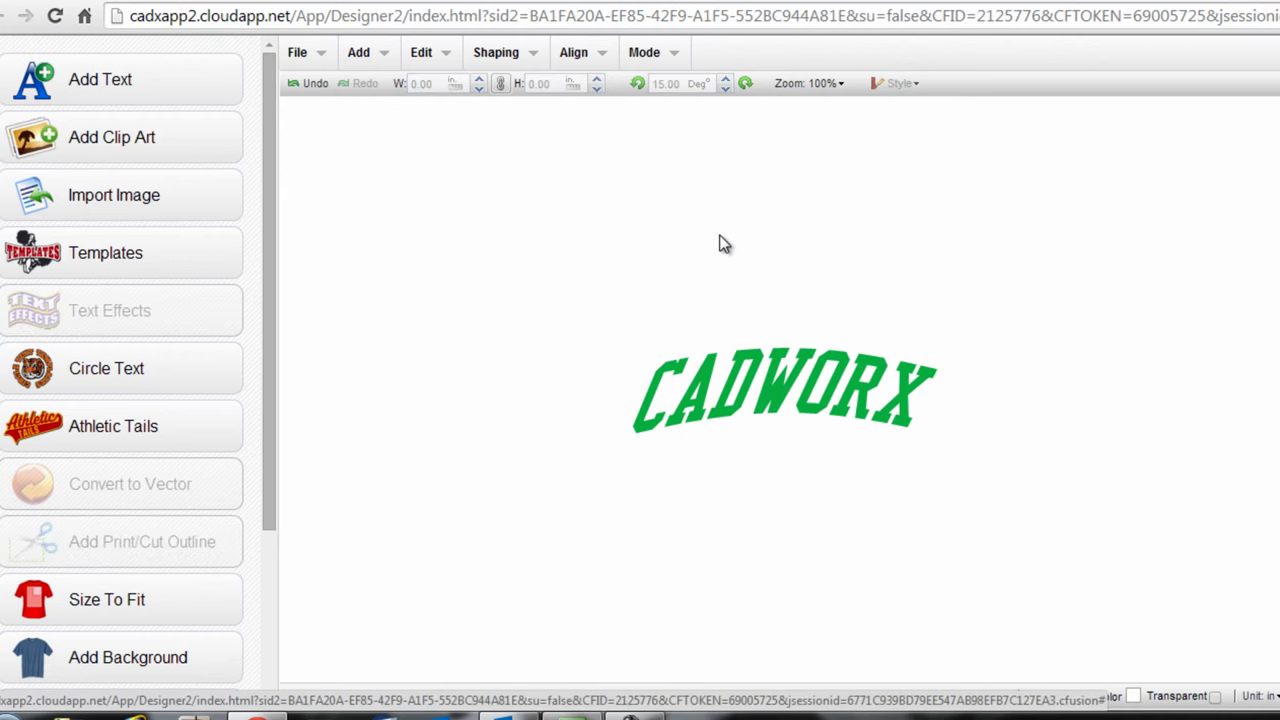